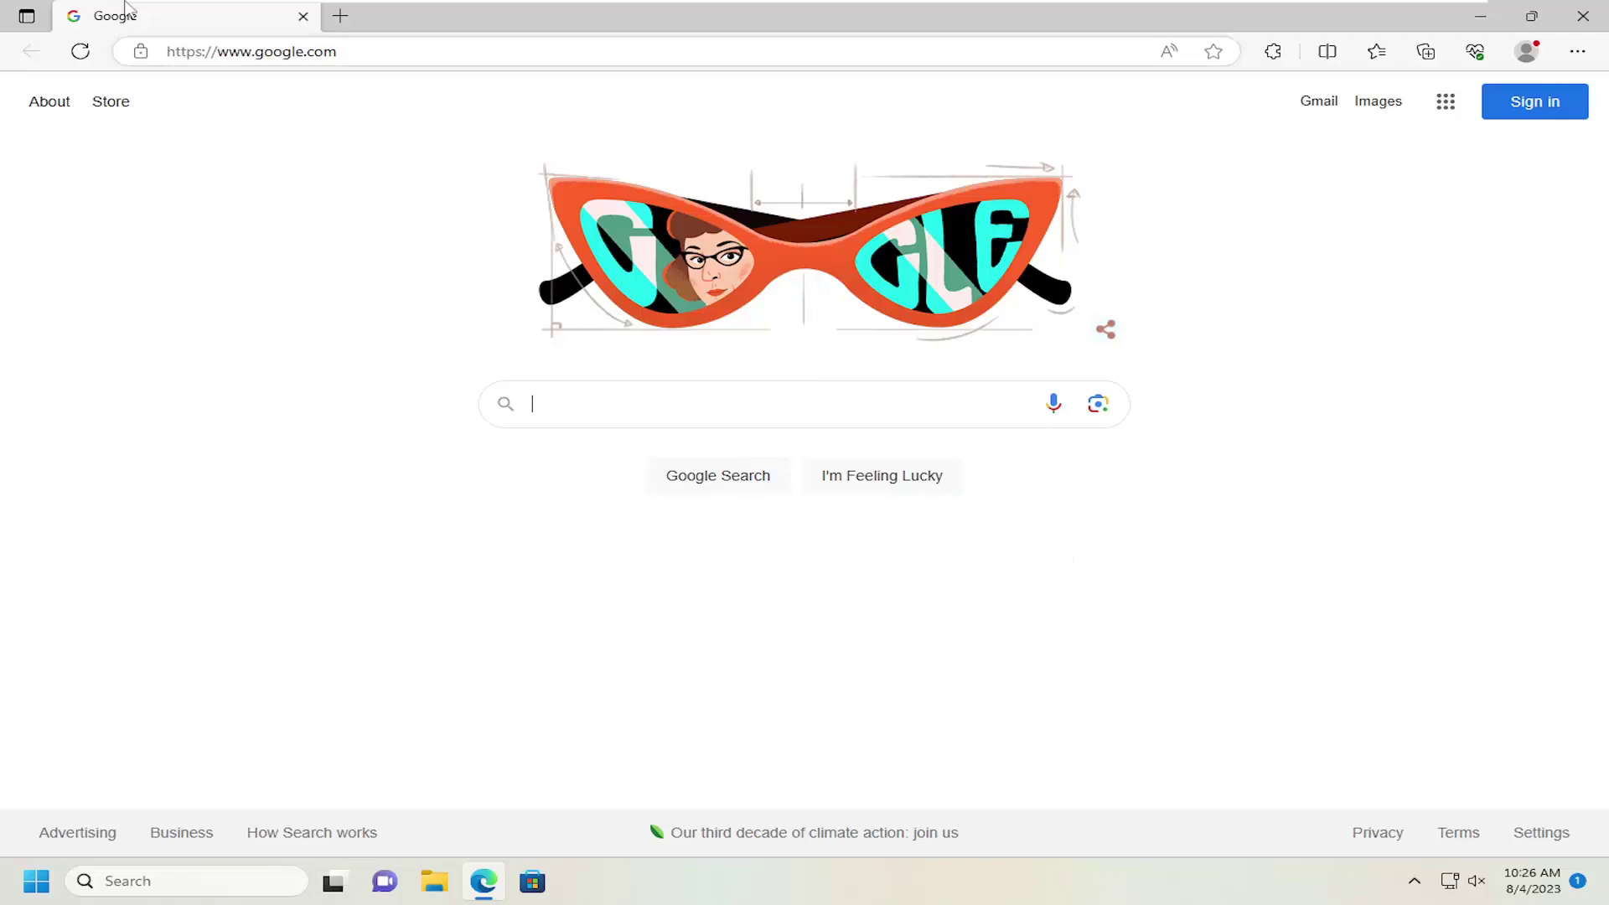
left_click(80, 52)
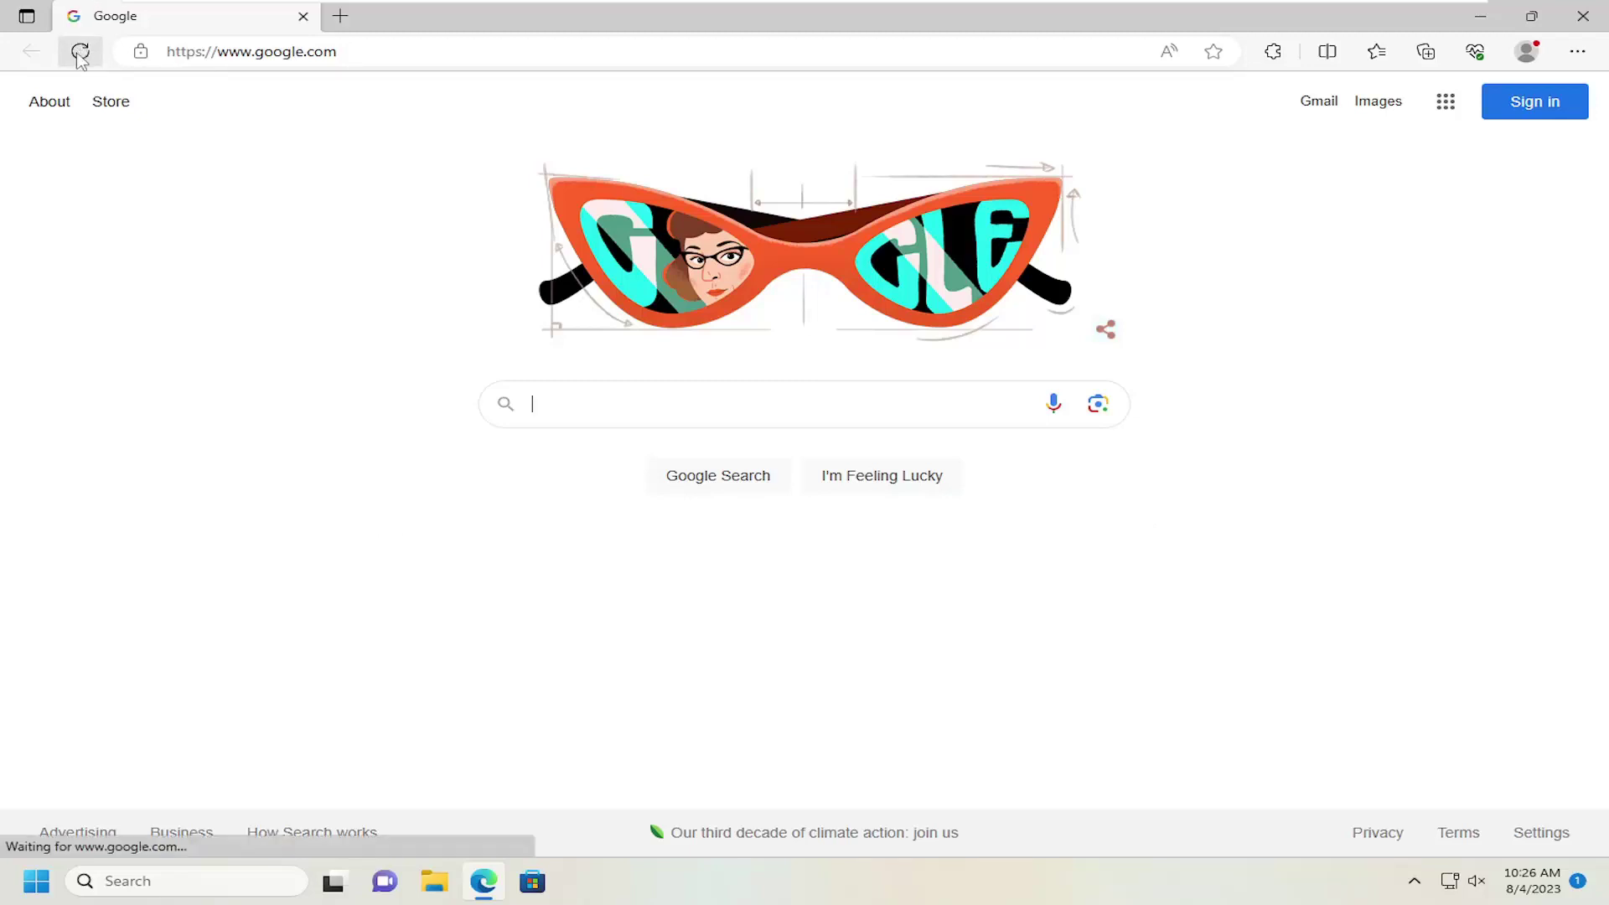